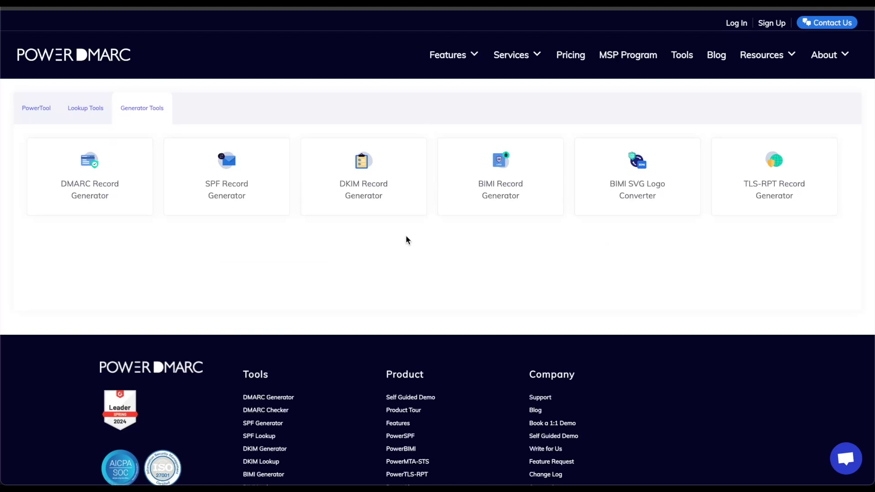
# In the SPF Record Generator, exclude A record servers and authorize IPv4 address 1.2.3.4.
pyautogui.click(258, 186)
pyautogui.scroll(-4, 340, 308)
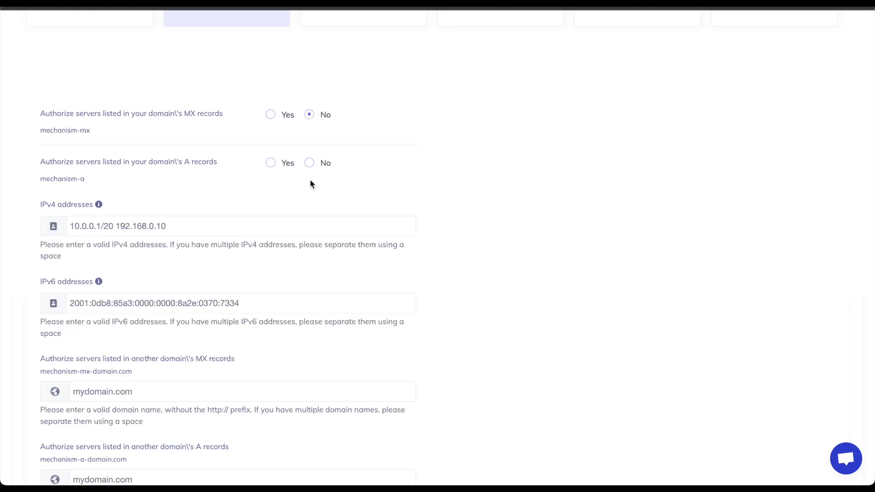
pyautogui.click(309, 165)
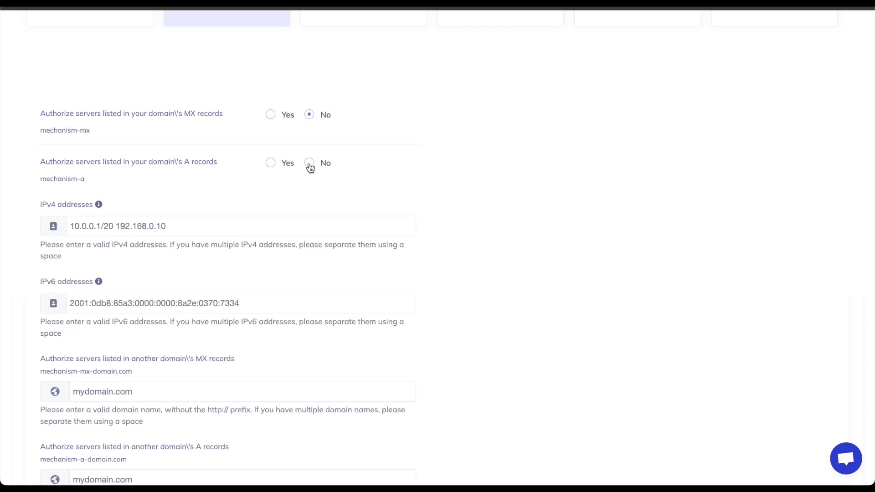
pyautogui.click(370, 234)
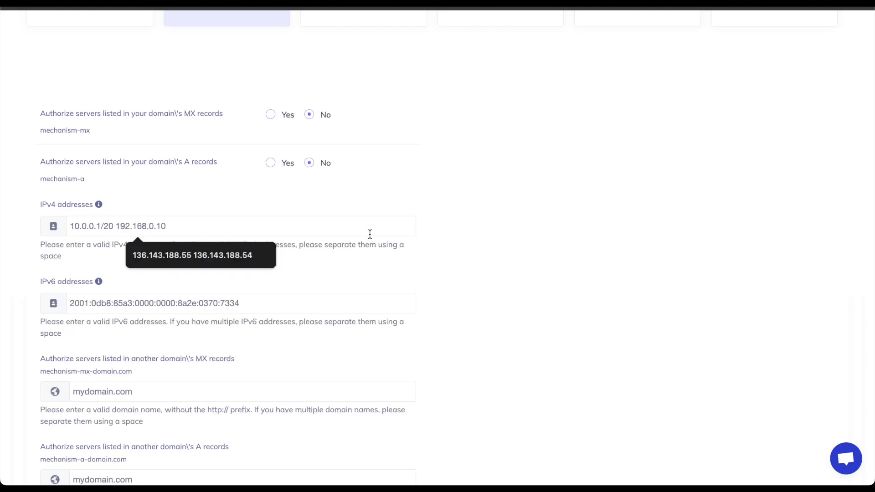
pyautogui.write('1.2.3.4')
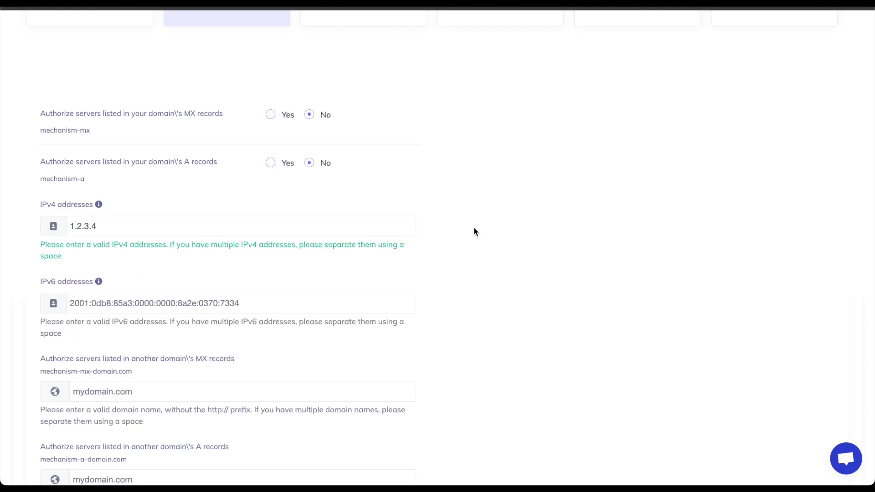
# Choose Soft-fail (Recommended) strictness and generate the SPF record.
pyautogui.scroll(-2, 518, 229)
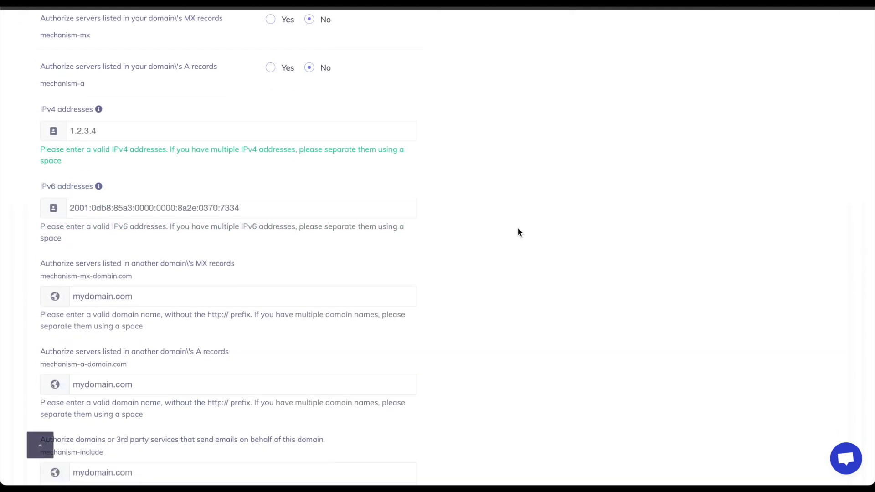
pyautogui.scroll(-4, 452, 287)
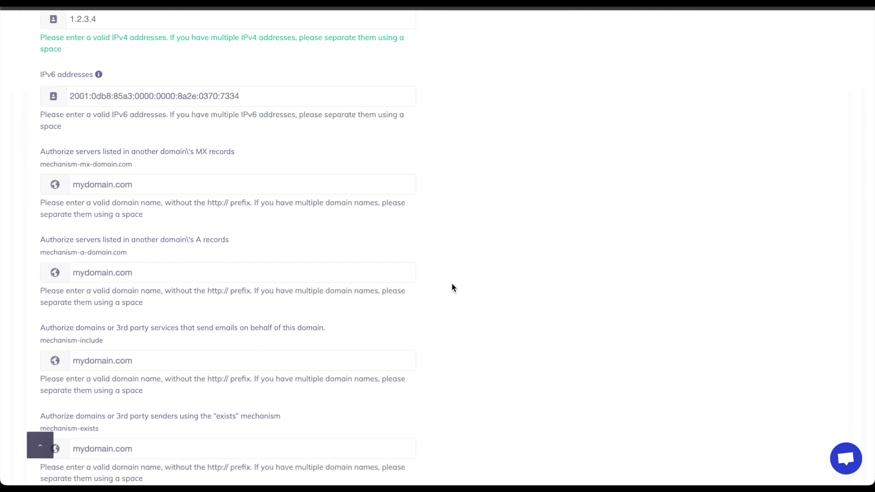
pyautogui.scroll(1, 452, 284)
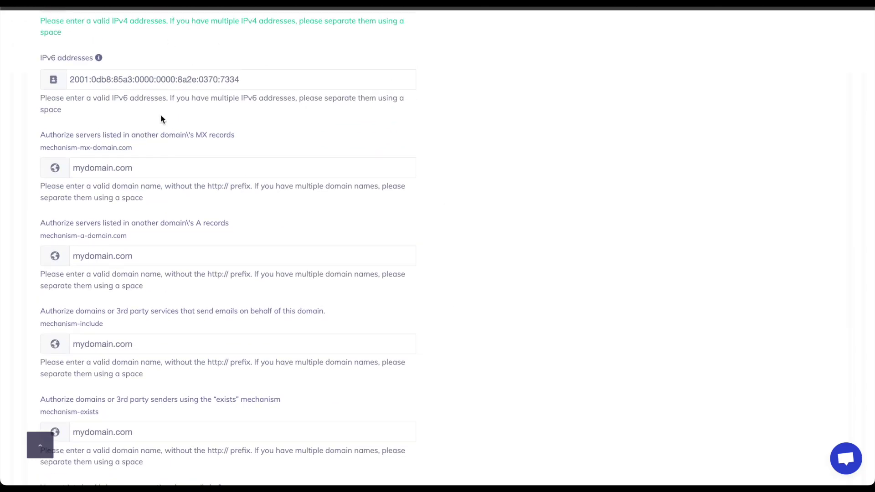
pyautogui.scroll(2, 286, 78)
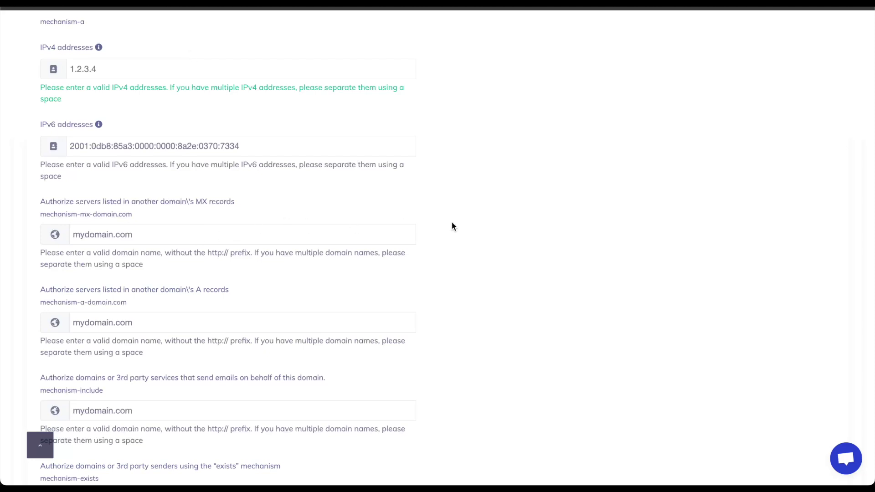
pyautogui.scroll(-2, 452, 223)
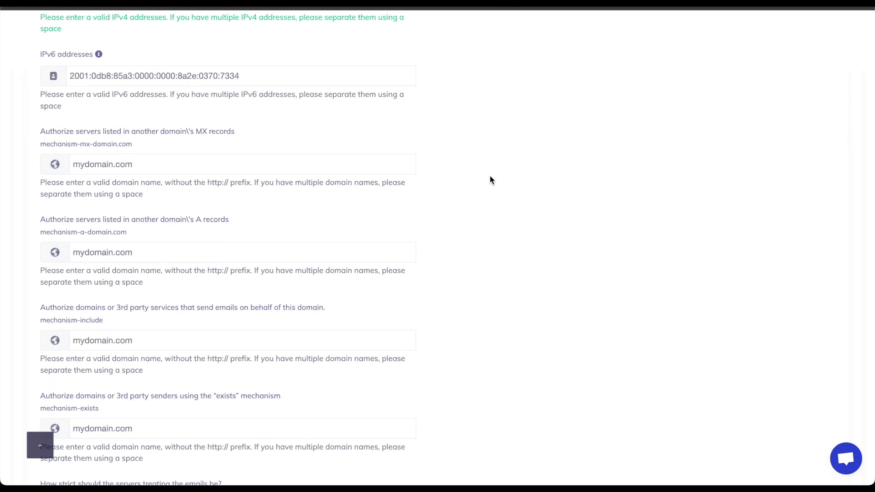
pyautogui.scroll(-2, 546, 216)
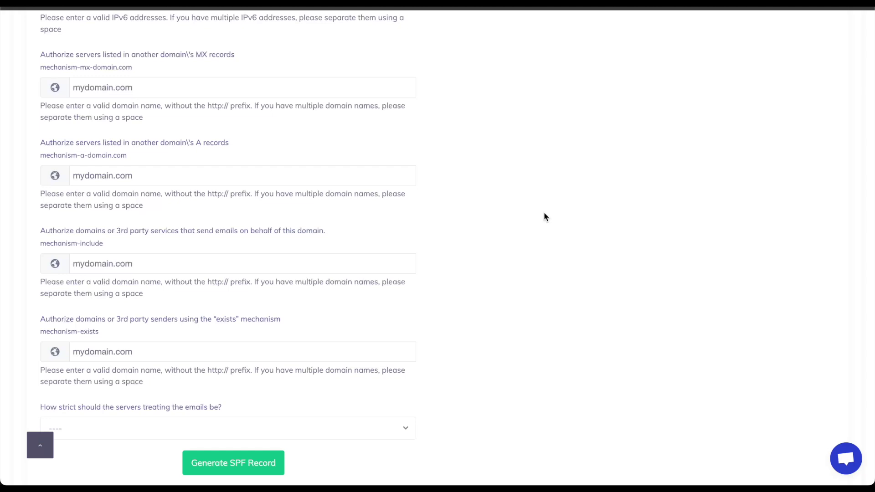
pyautogui.scroll(-3, 545, 217)
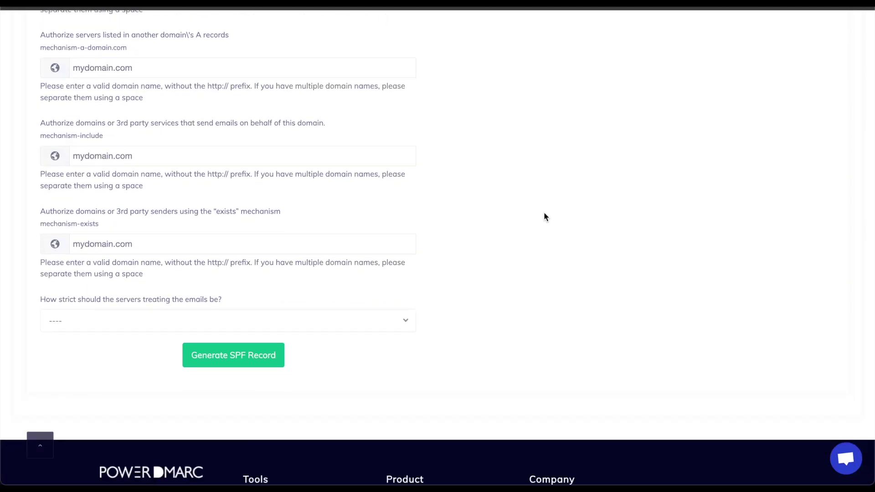
pyautogui.scroll(1, 545, 217)
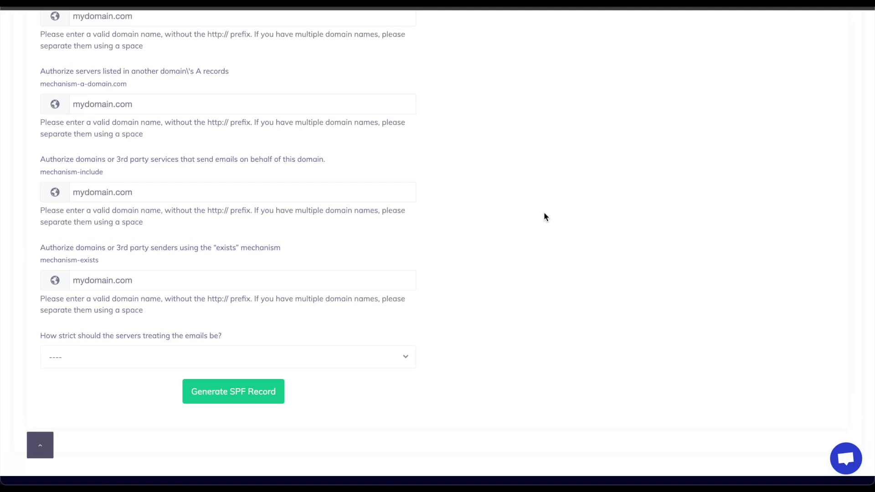
pyautogui.click(404, 360)
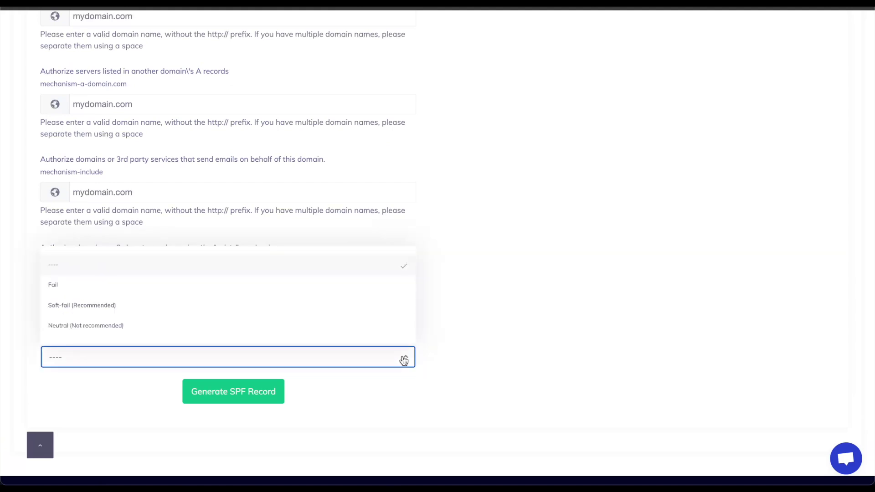
pyautogui.click(274, 314)
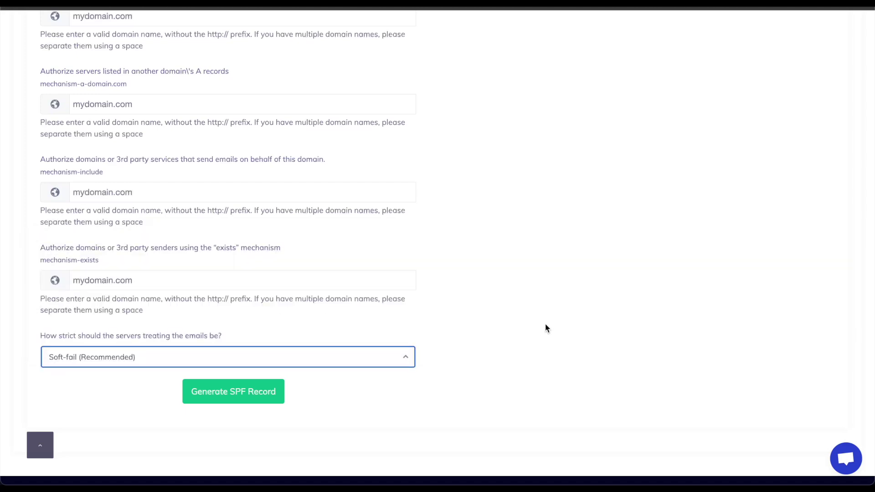
pyautogui.click(234, 392)
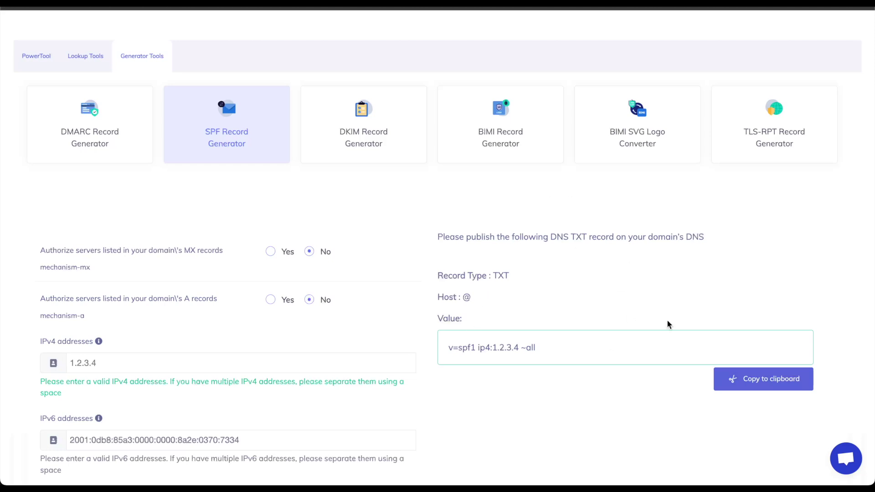
# Copy the generated SPF value v=spf1 ip4:1.2.3.4 ~all to the clipboard.
pyautogui.click(763, 380)
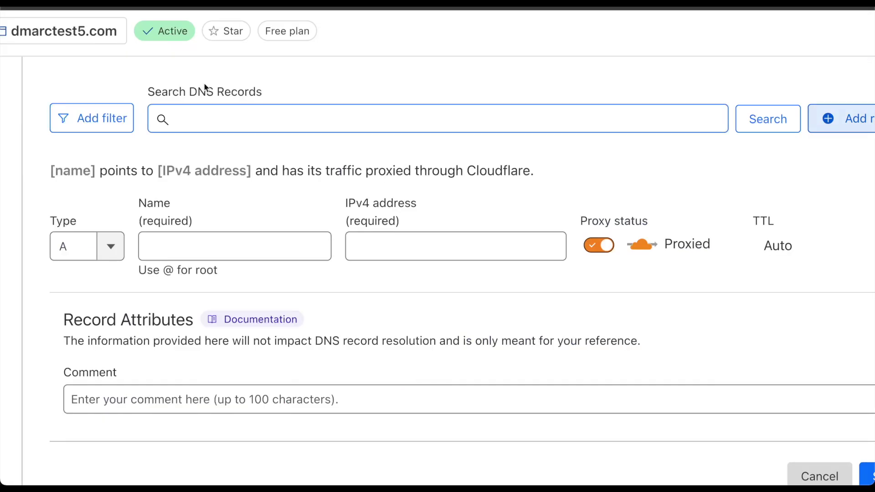
# Add a Cloudflare TXT record named @ with the pasted SPF value and save it.
pyautogui.click(113, 253)
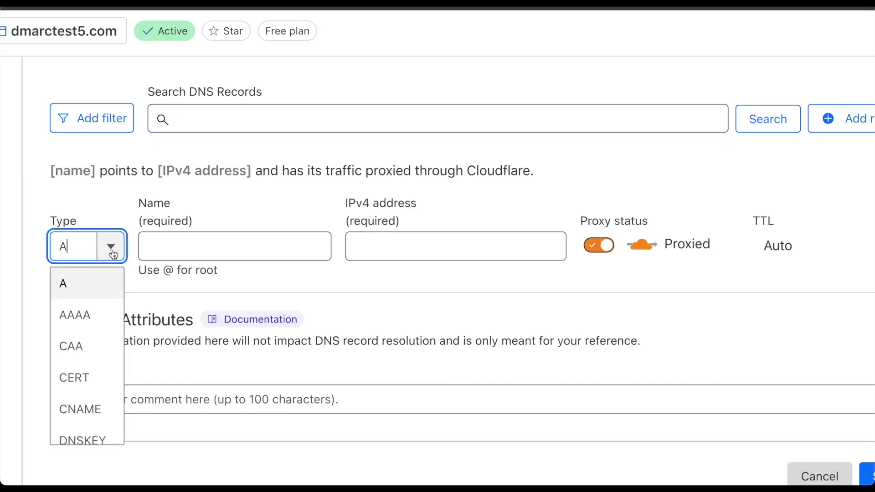
pyautogui.write('txt')
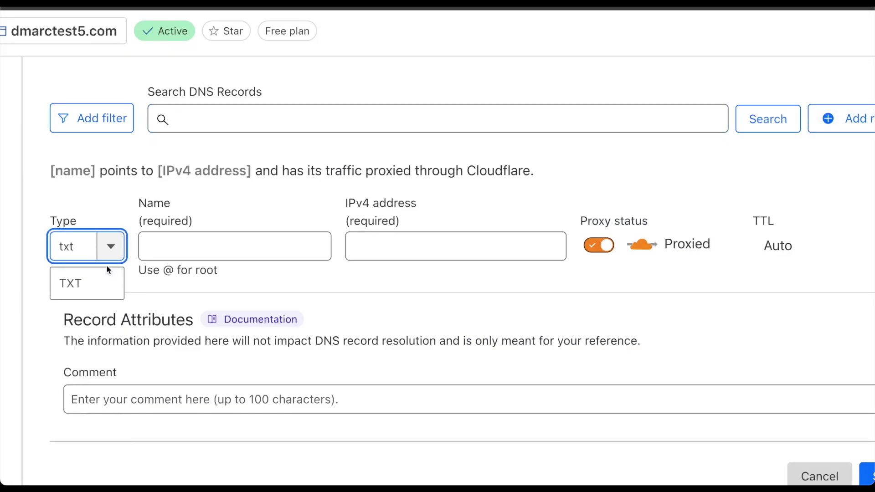
pyautogui.click(104, 283)
pyautogui.click(237, 243)
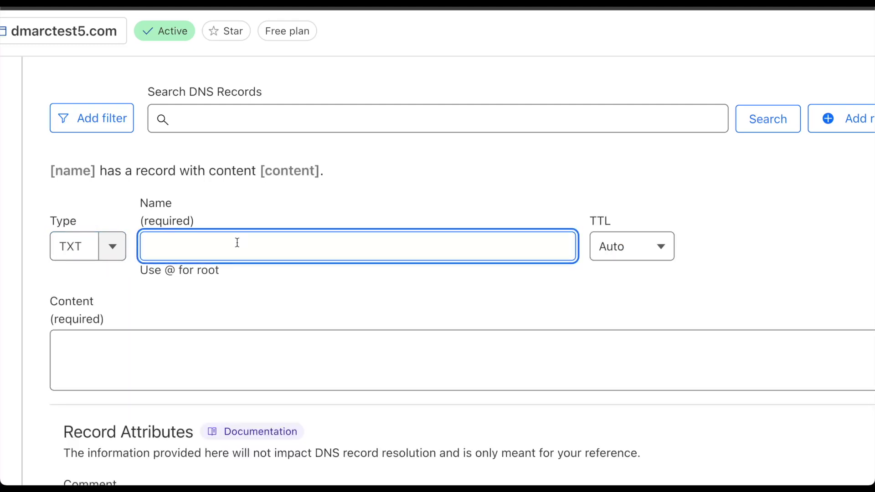
pyautogui.write('@')
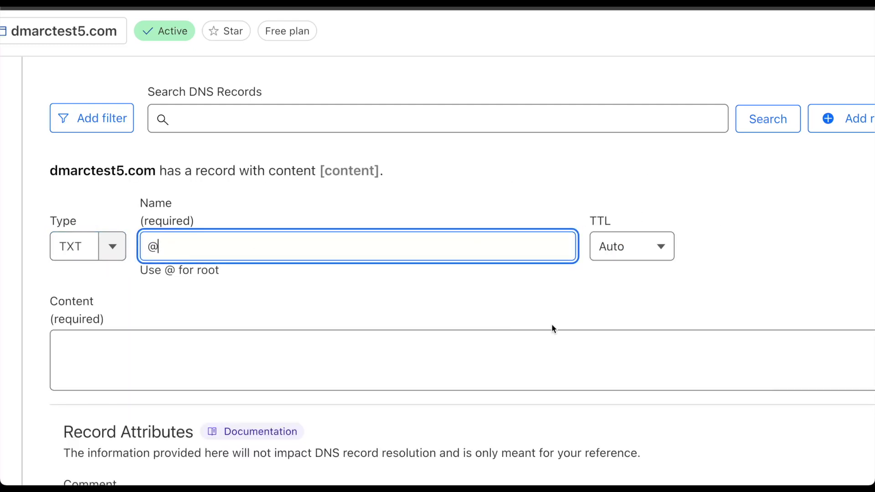
pyautogui.click(386, 342)
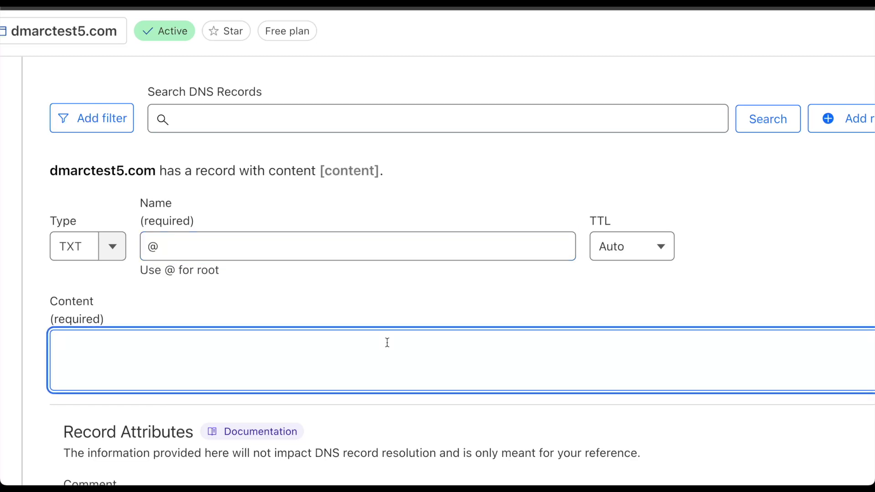
pyautogui.hotkey('ctrl', 'v')
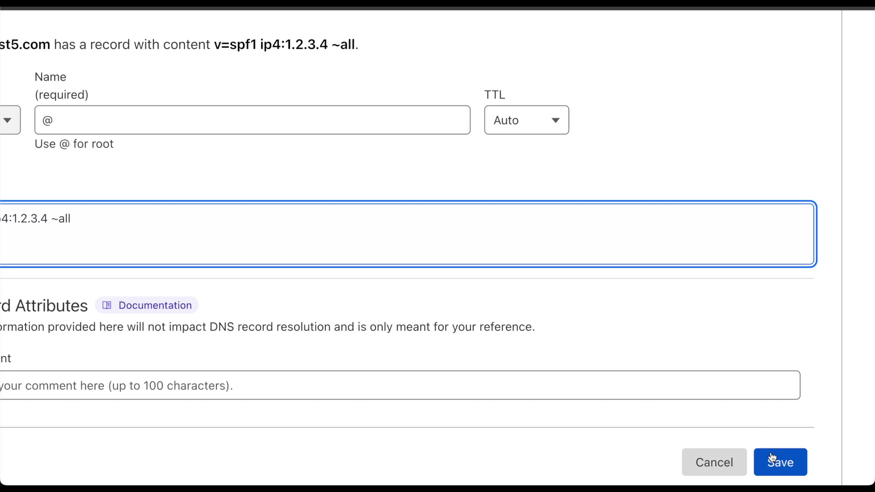
pyautogui.click(771, 458)
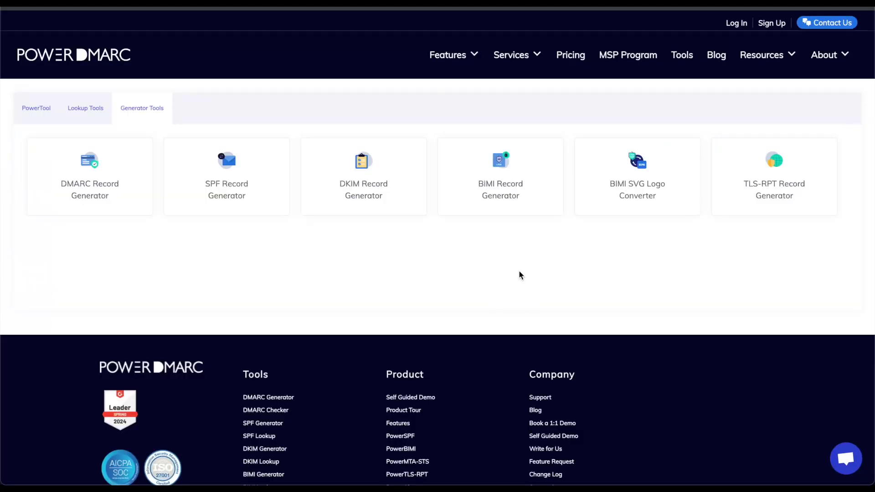
# In the DKIM Record Generator, enter selector 'example' and domain 'dmarctest5.com'.
pyautogui.click(360, 164)
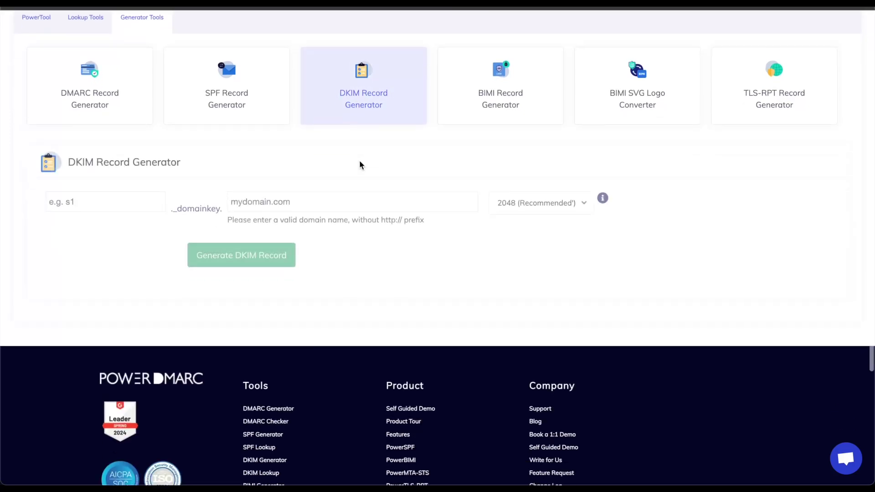
pyautogui.scroll(-2, 359, 165)
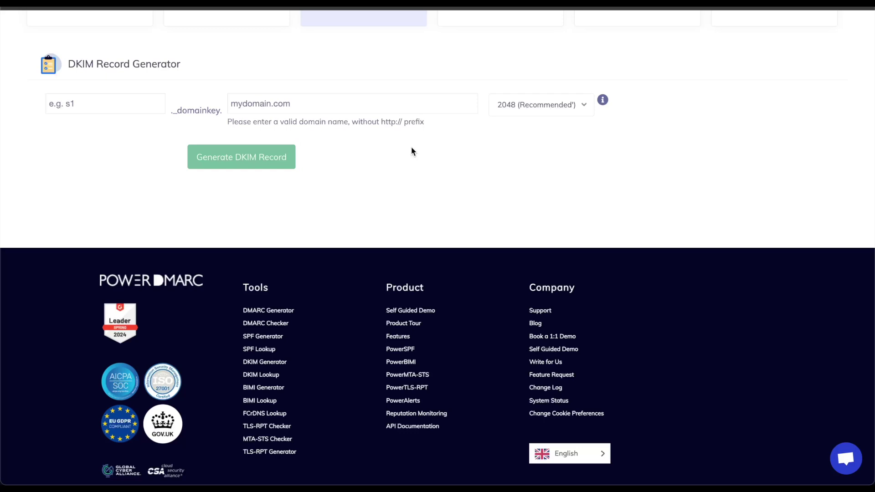
pyautogui.click(122, 97)
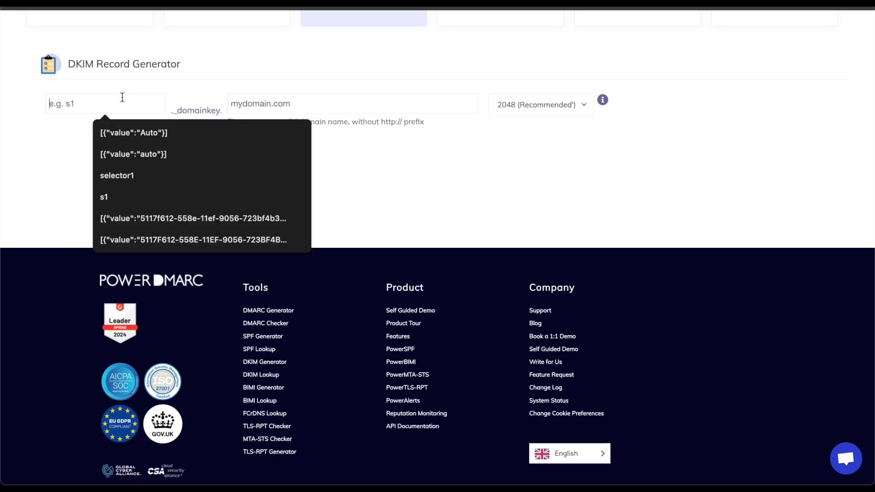
pyautogui.write('example')
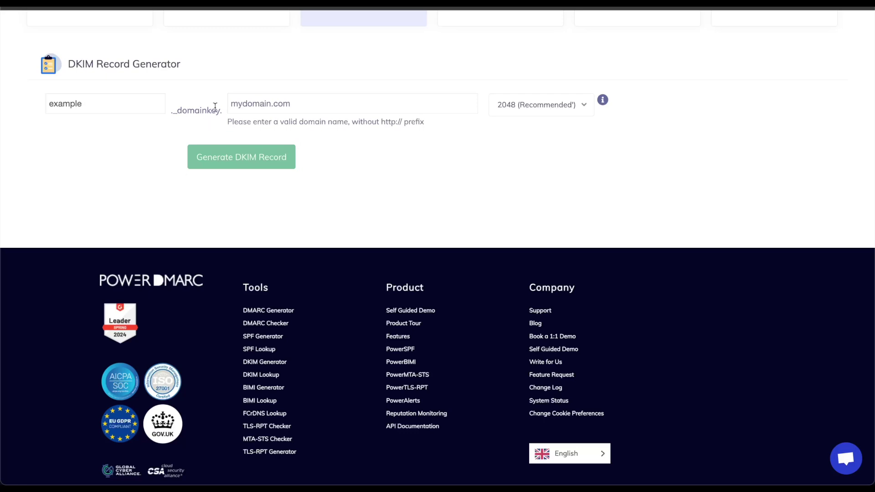
pyautogui.click(275, 108)
pyautogui.write('dma')
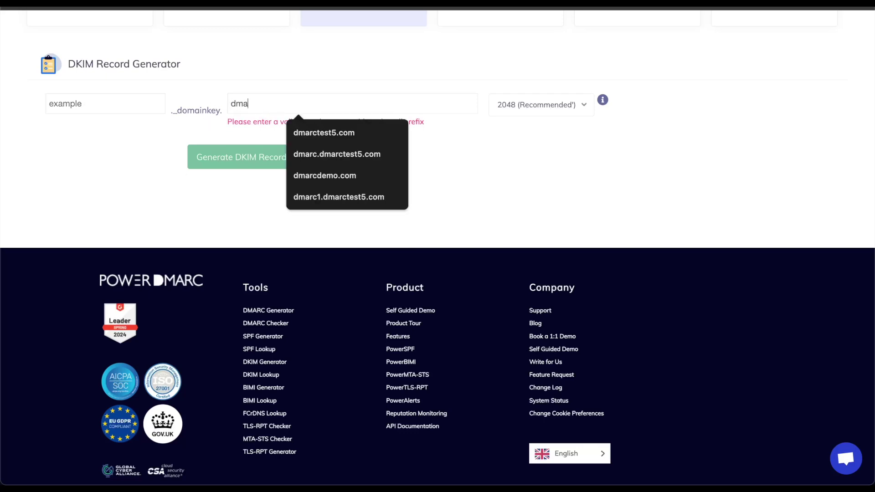
pyautogui.write('rctest5')
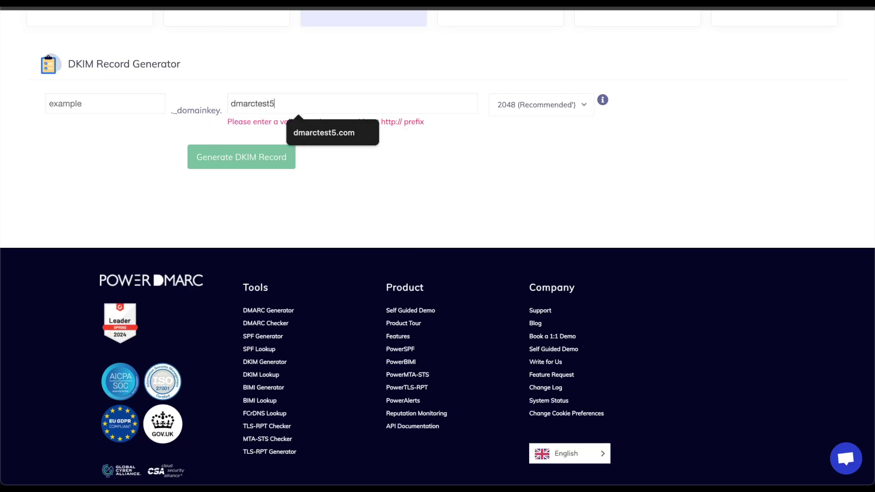
pyautogui.write('.com')
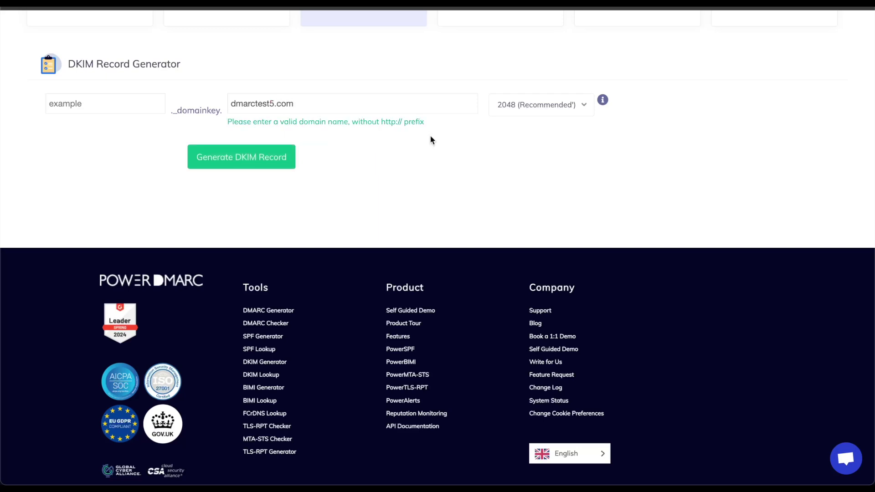
# Keep the 2048-bit key length and generate the DKIM key pair and TXT record.
pyautogui.click(580, 107)
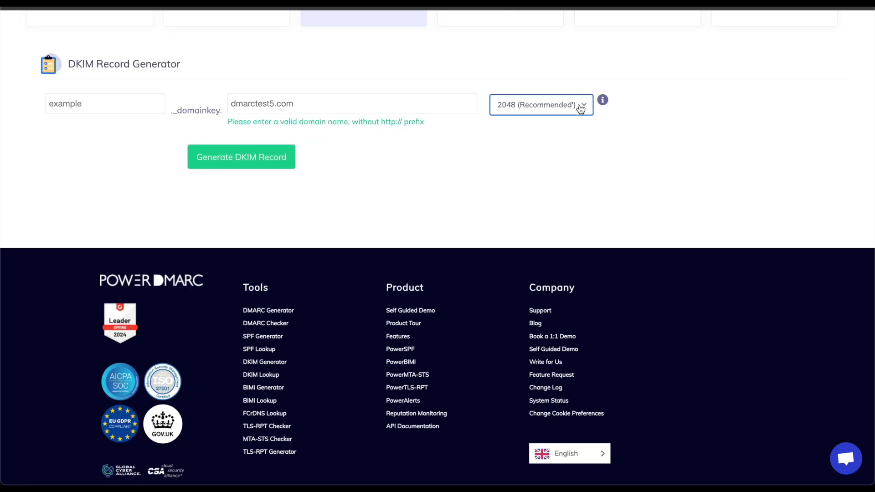
pyautogui.click(581, 108)
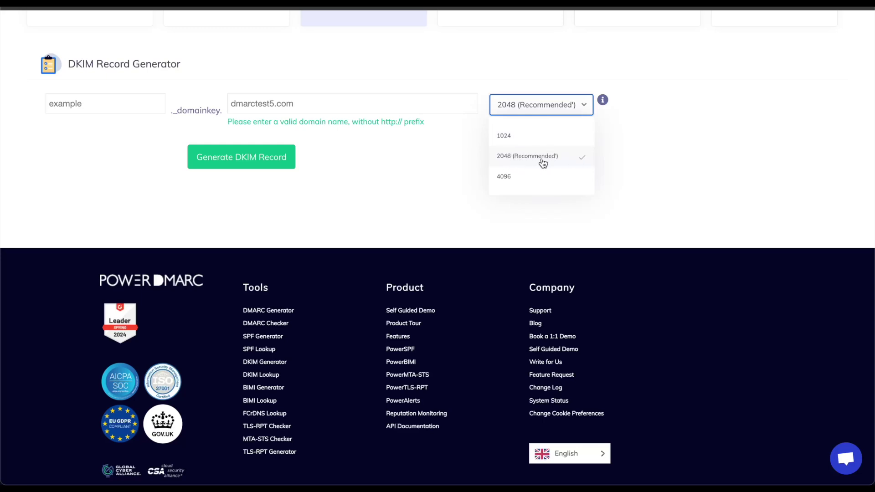
pyautogui.click(597, 154)
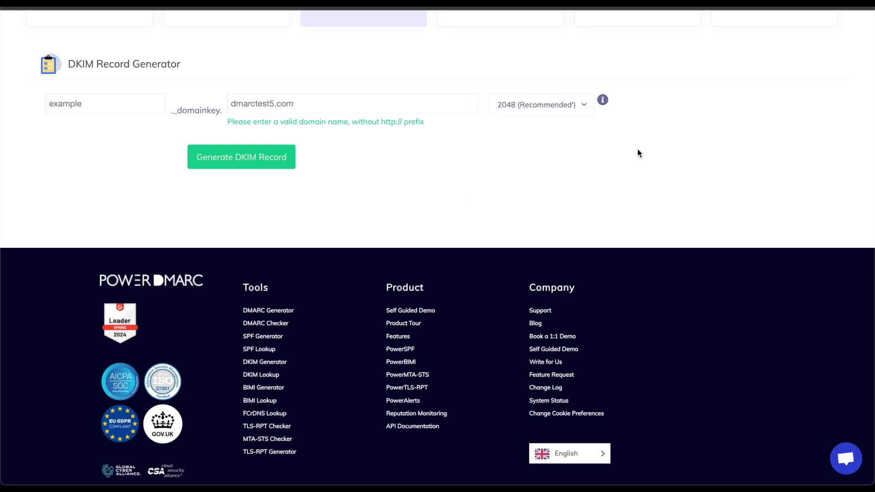
pyautogui.click(255, 165)
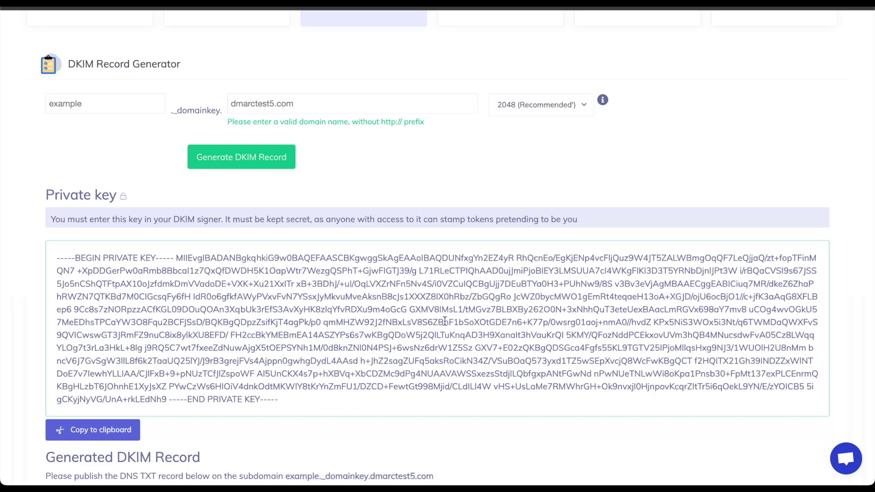
pyautogui.scroll(-5, 444, 321)
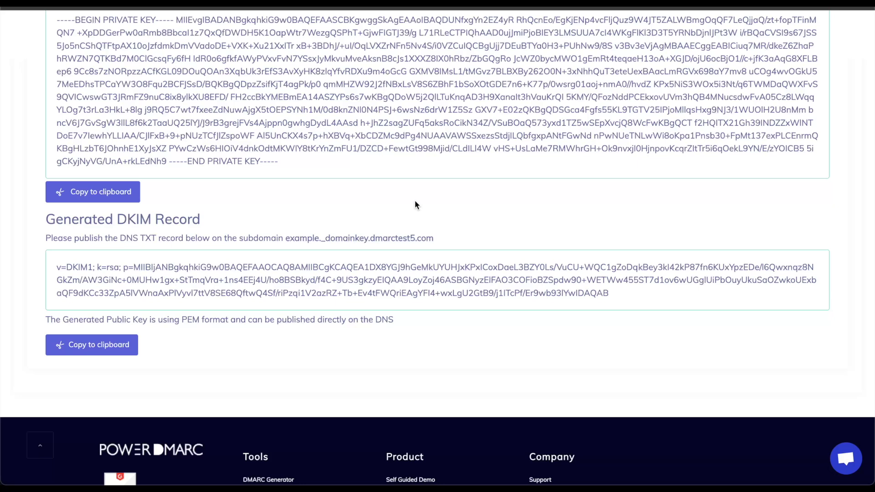
# Copy the DKIM TXT record and change the new Cloudflare record's type from A to TXT.
pyautogui.click(56, 342)
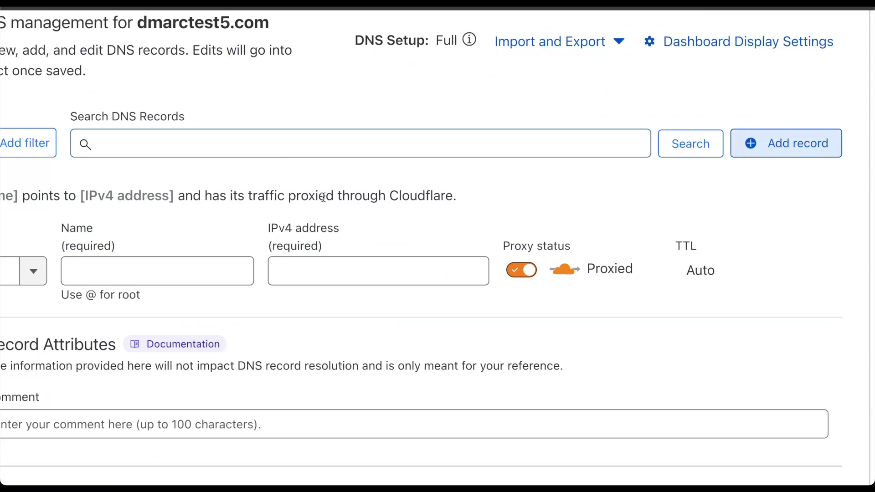
pyautogui.click(144, 284)
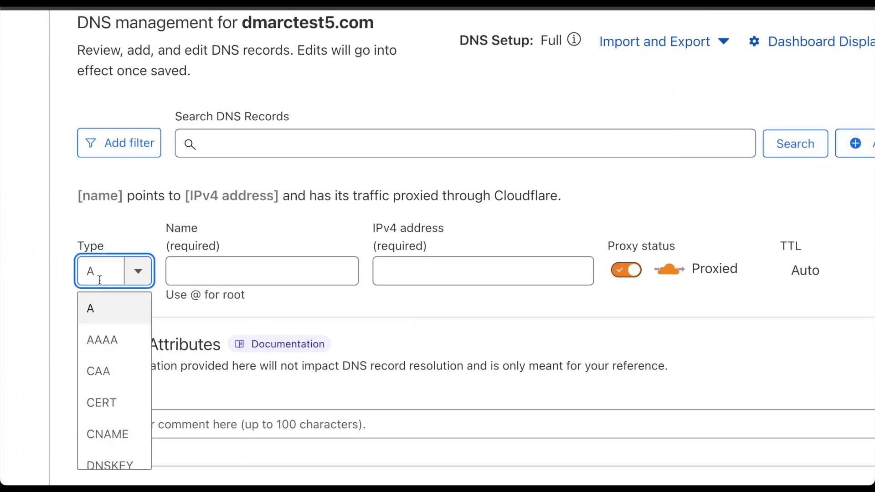
pyautogui.press('BackSpace')
pyautogui.write('txt')
pyautogui.click(89, 311)
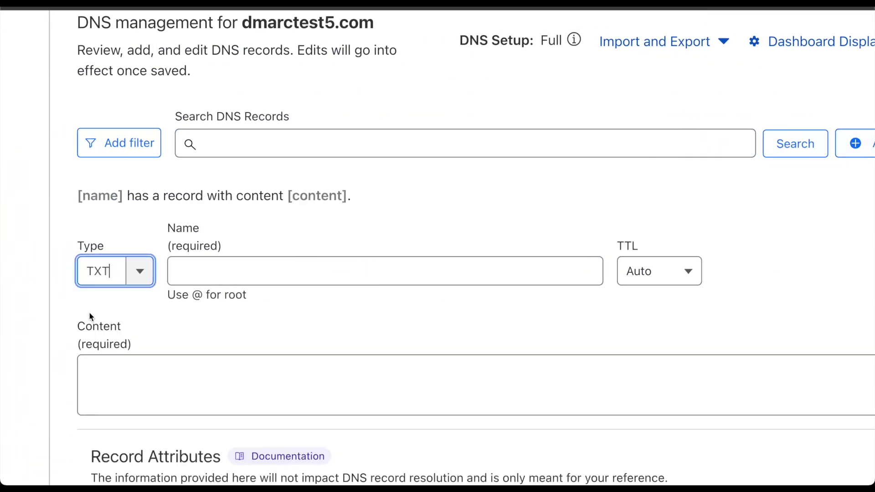
# Set the record name to the example._domainkey host.
pyautogui.click(278, 277)
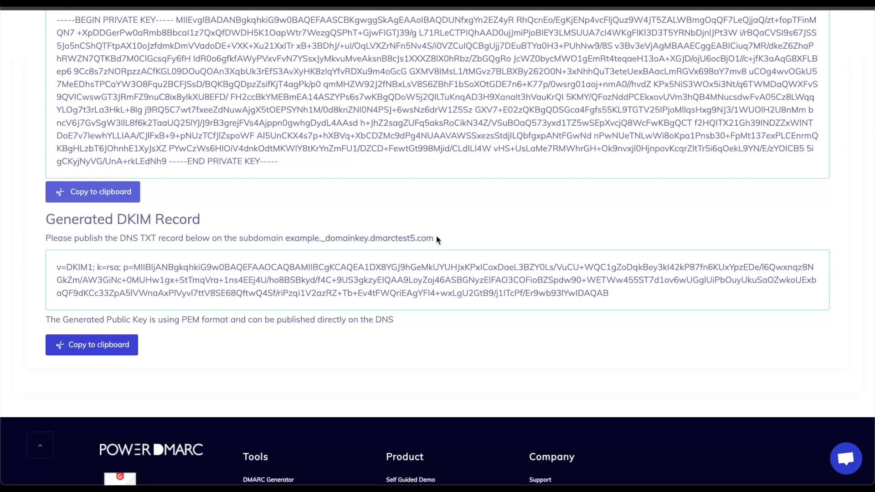
pyautogui.moveTo(436, 237); pyautogui.dragTo(287, 235)
pyautogui.click(363, 235)
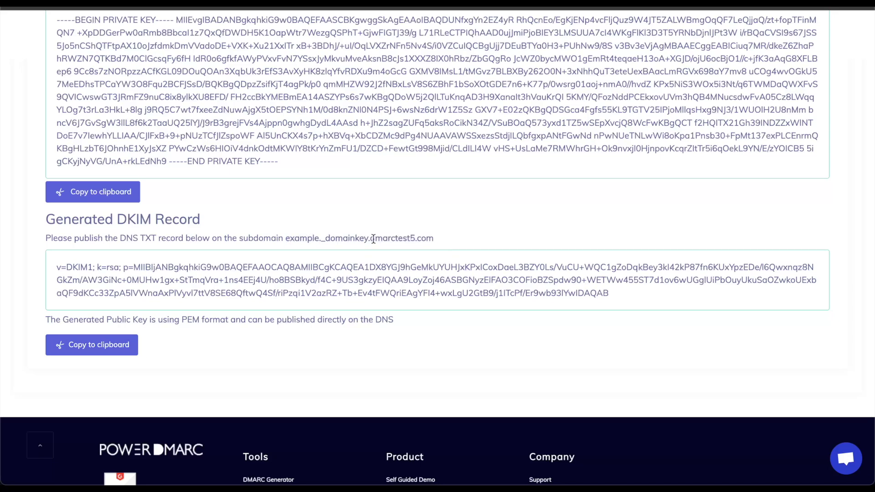
pyautogui.moveTo(369, 239); pyautogui.dragTo(292, 239)
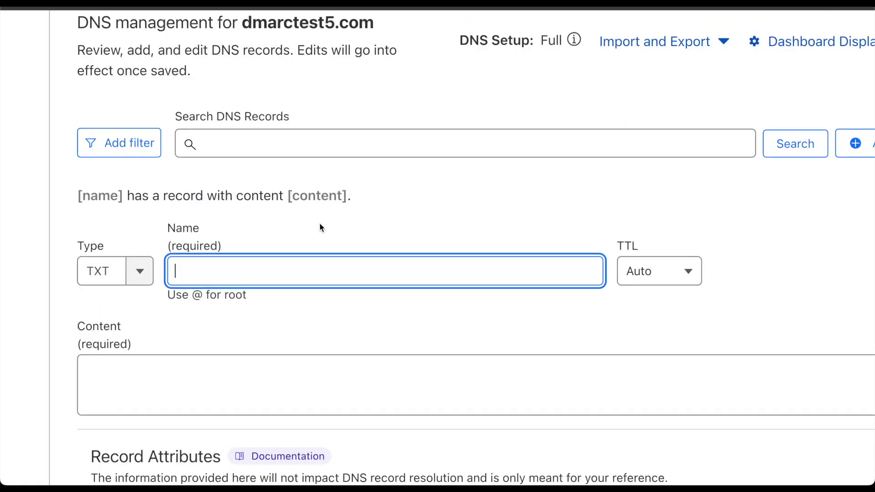
pyautogui.press('super+v')
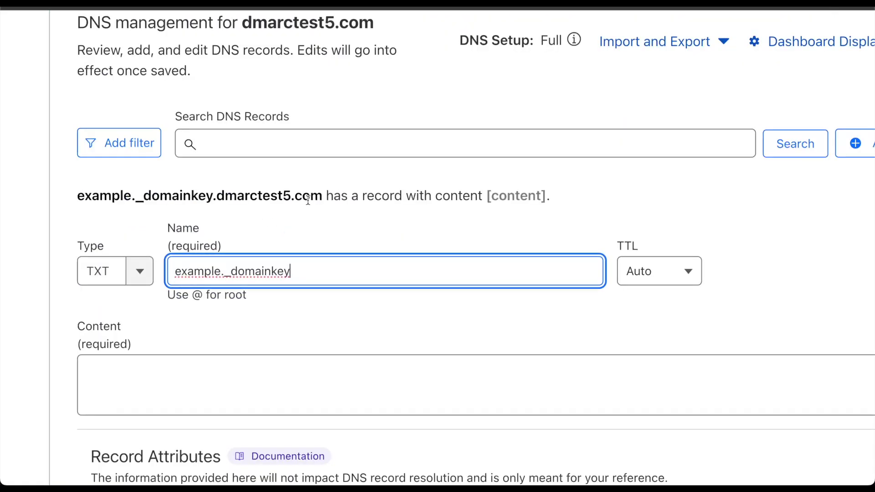
pyautogui.moveTo(321, 196); pyautogui.dragTo(76, 193)
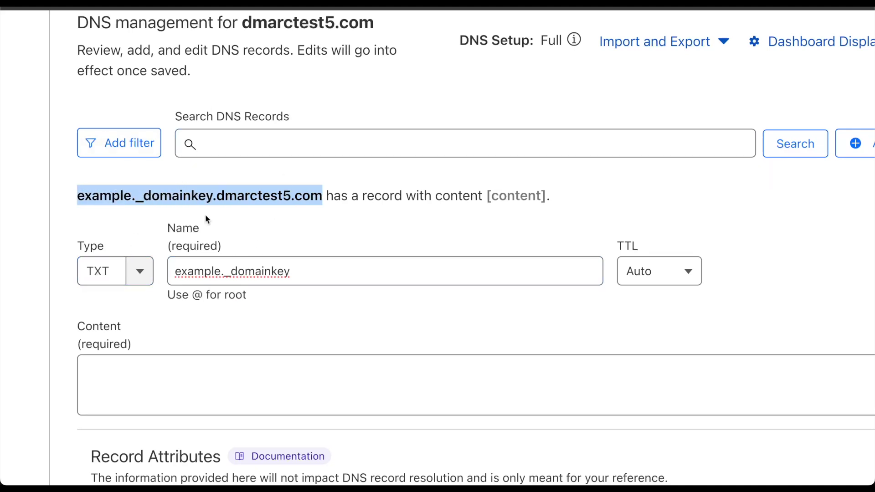
# Paste the DKIM public key value as the record content and save the record.
pyautogui.click(335, 367)
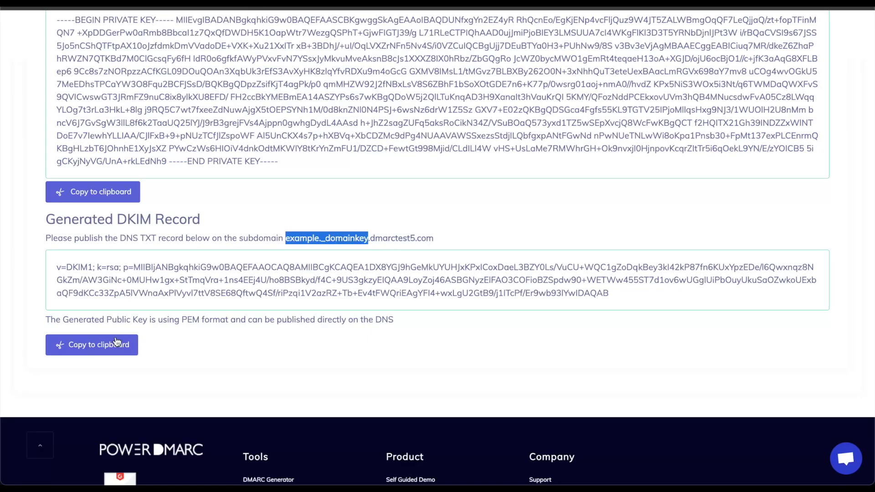
pyautogui.click(117, 343)
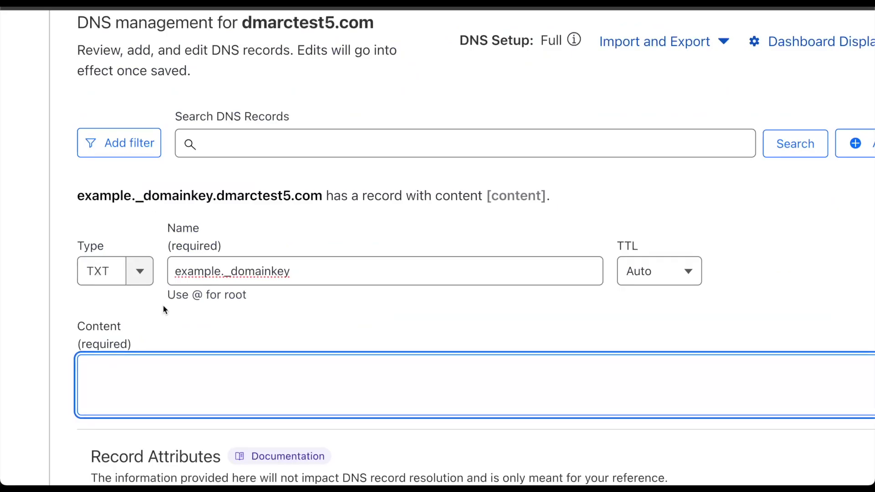
pyautogui.press('super+v')
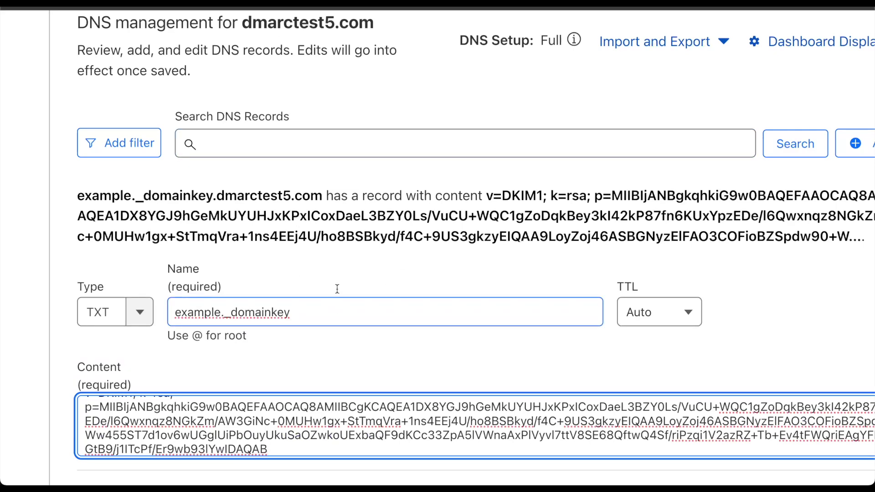
pyautogui.hscroll(3, 559, 250)
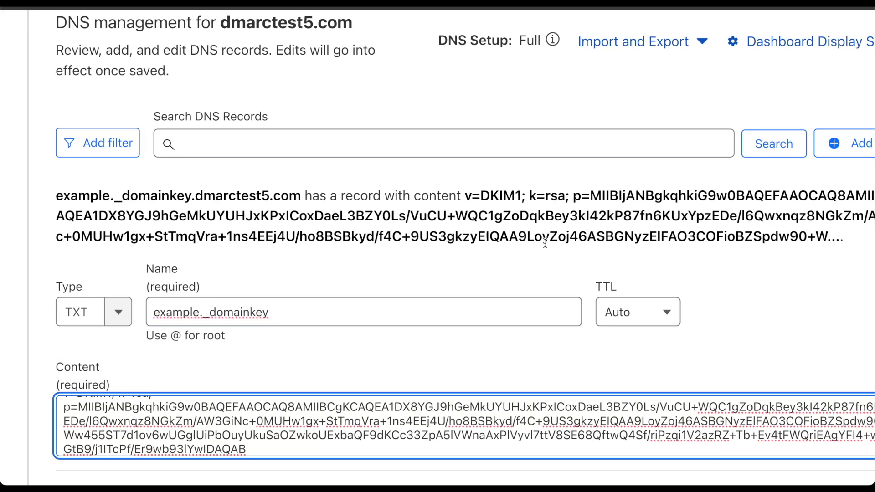
pyautogui.scroll(-3, 497, 290)
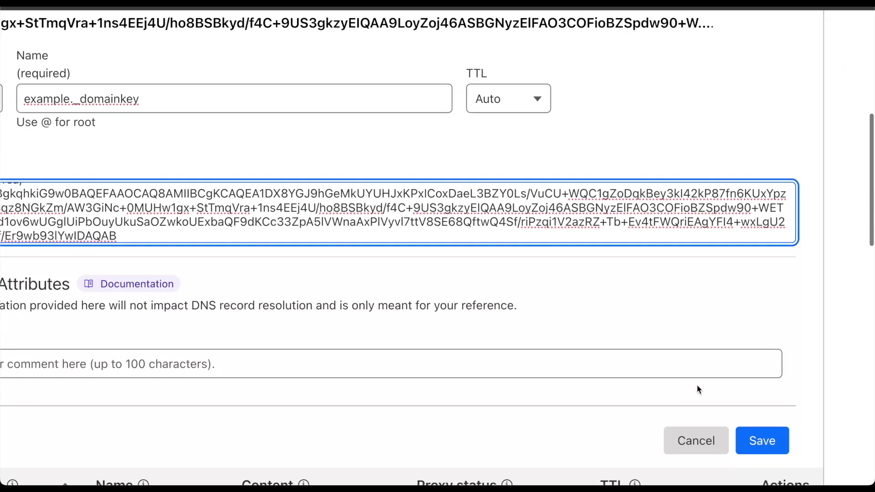
pyautogui.click(765, 441)
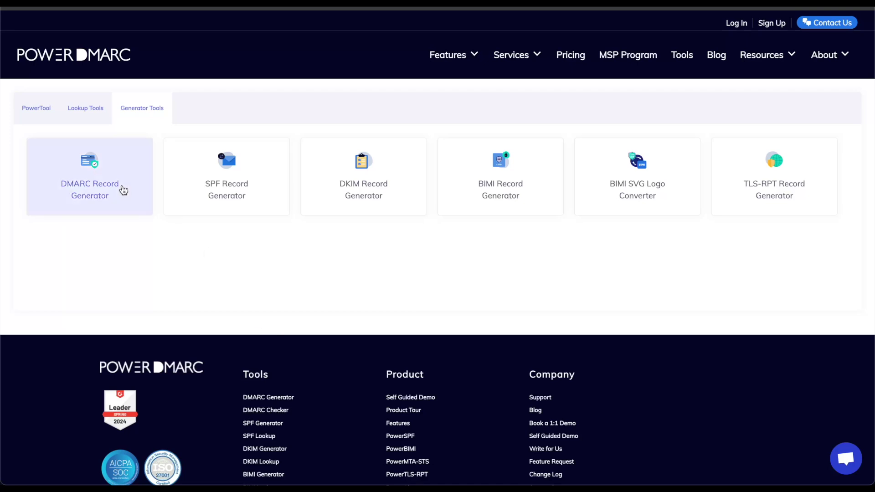
# In the DMARC Record Generator, add the aggregate (rua) and forensic (ruf) report addresses at dmarctest5.com.
pyautogui.click(88, 189)
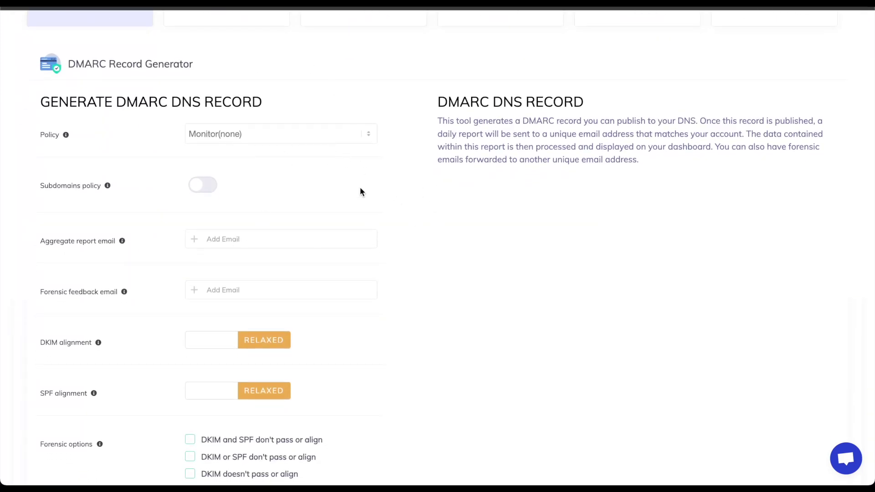
pyautogui.click(250, 235)
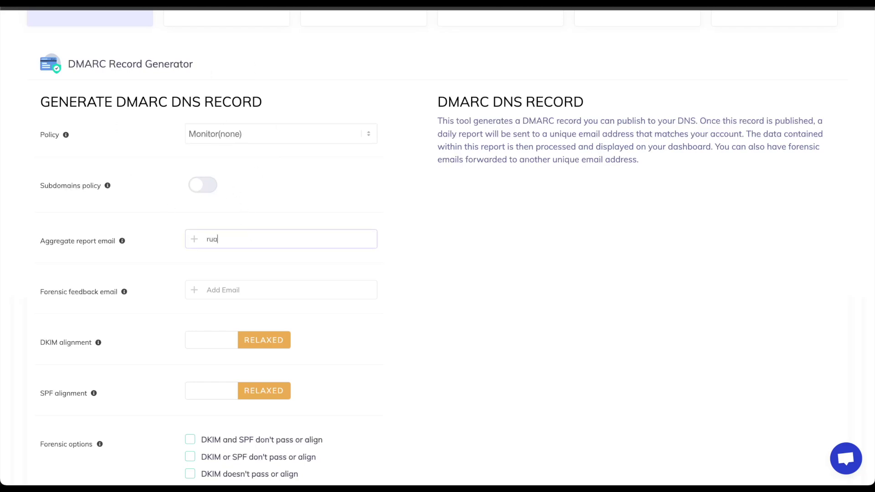
pyautogui.click(243, 289)
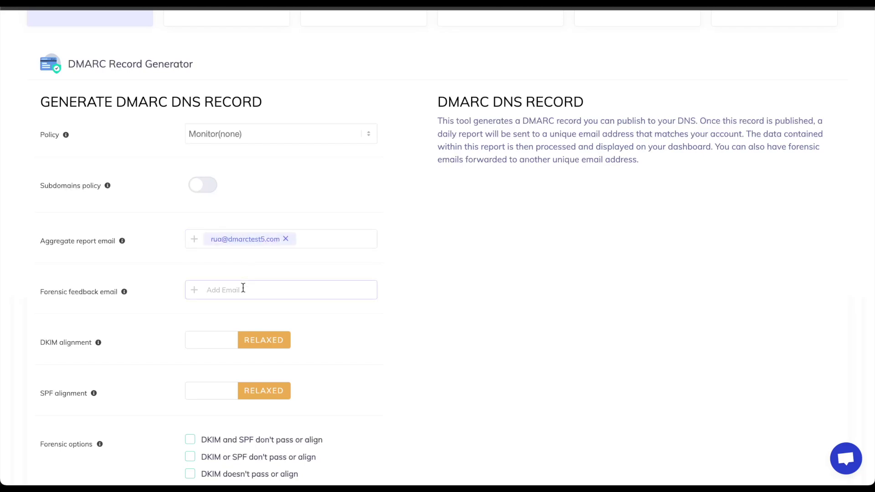
pyautogui.press('Return')
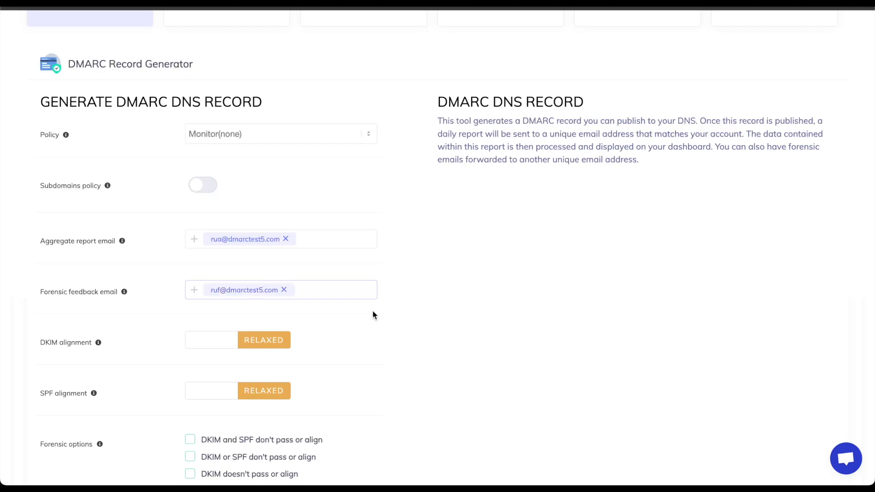
# Enable failure reporting when DKIM or SPF don't pass or align, and generate the DMARC record.
pyautogui.scroll(-3, 360, 169)
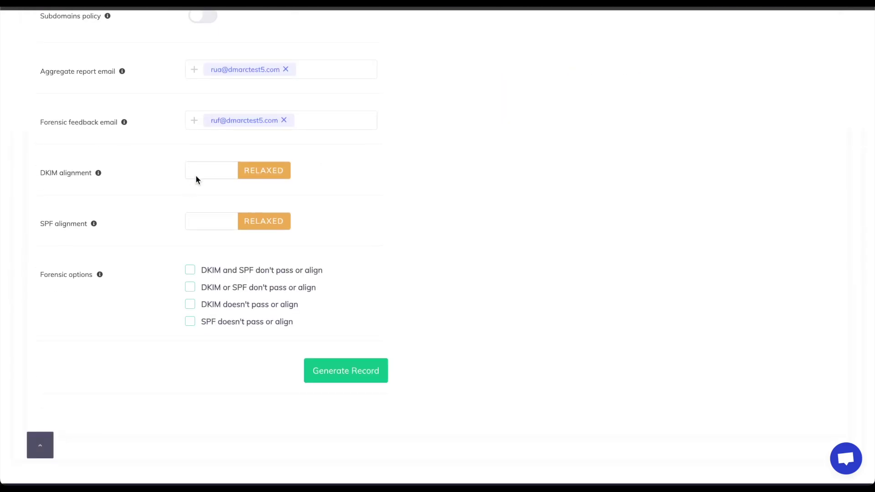
pyautogui.click(190, 287)
pyautogui.click(355, 386)
pyautogui.scroll(3, 448, 258)
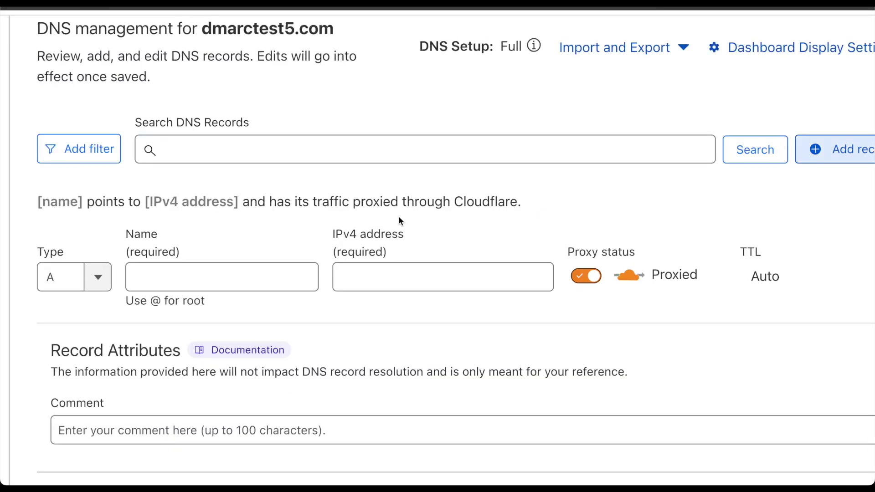
# Set the new Cloudflare record to type TXT with name _dmarc.
pyautogui.click(94, 278)
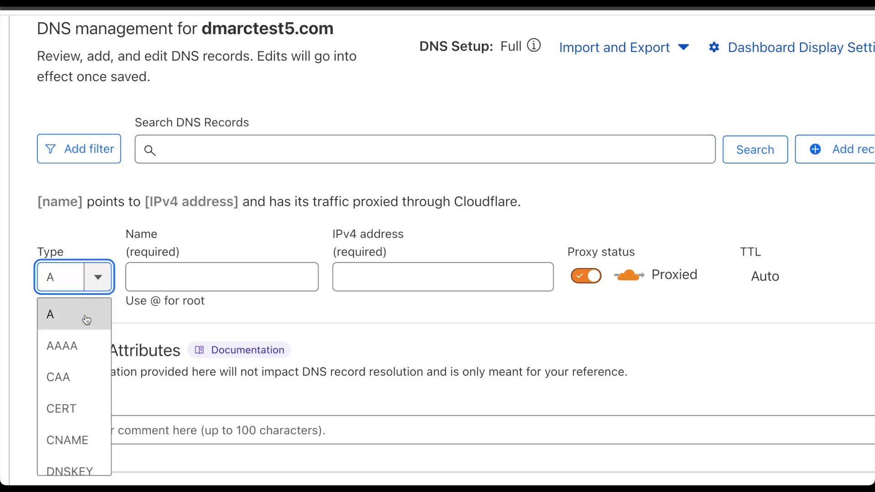
pyautogui.press('BackSpace')
pyautogui.write('txt')
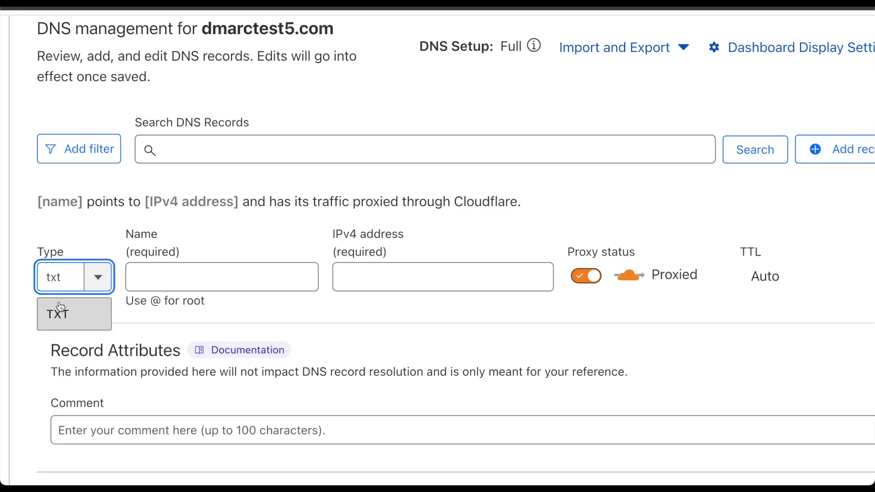
pyautogui.click(58, 312)
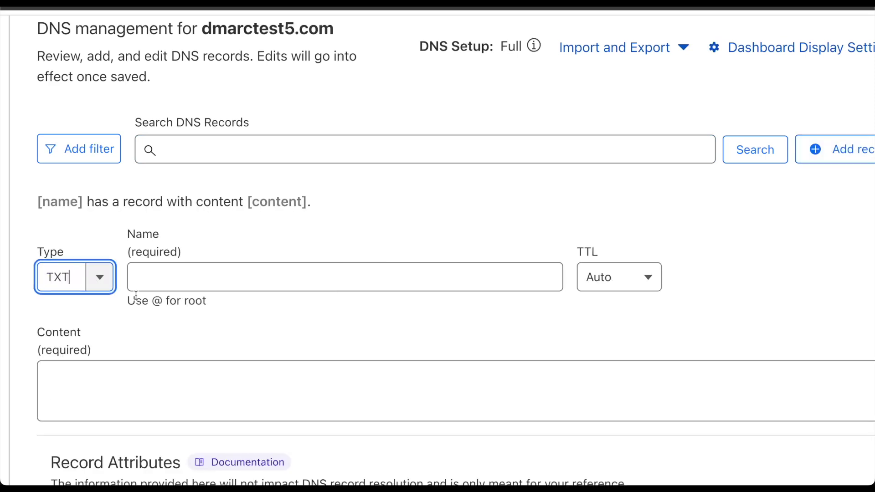
pyautogui.click(229, 286)
pyautogui.click(280, 10)
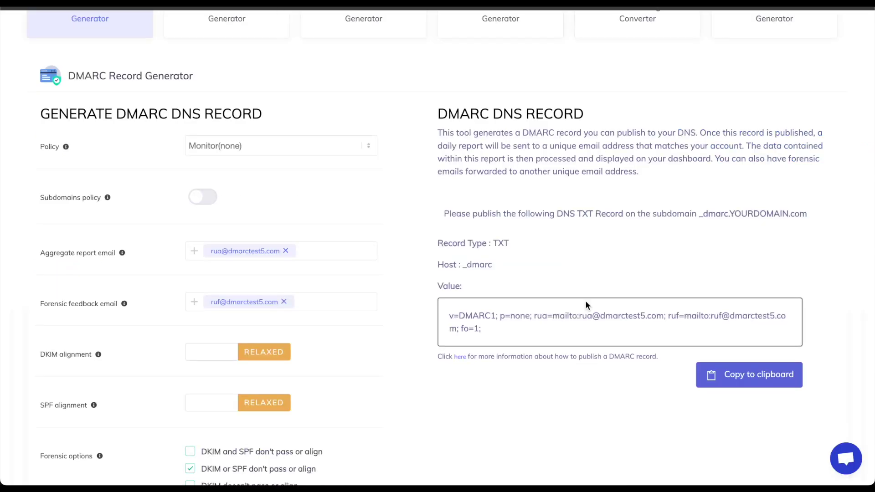
pyautogui.hotkey('ctrl', 'Tab')
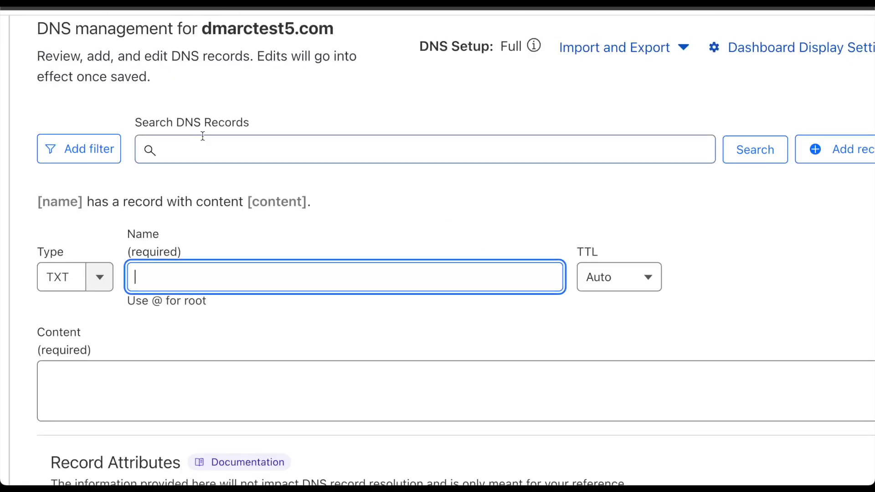
pyautogui.write('_dmarc')
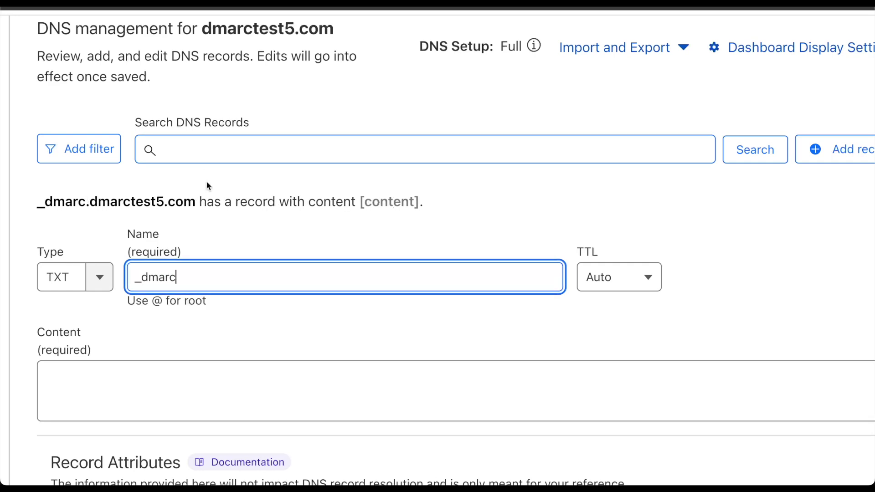
# Copy the generated DMARC value and paste it into the record's Content field.
pyautogui.hotkey('ctrl', 'Tab')
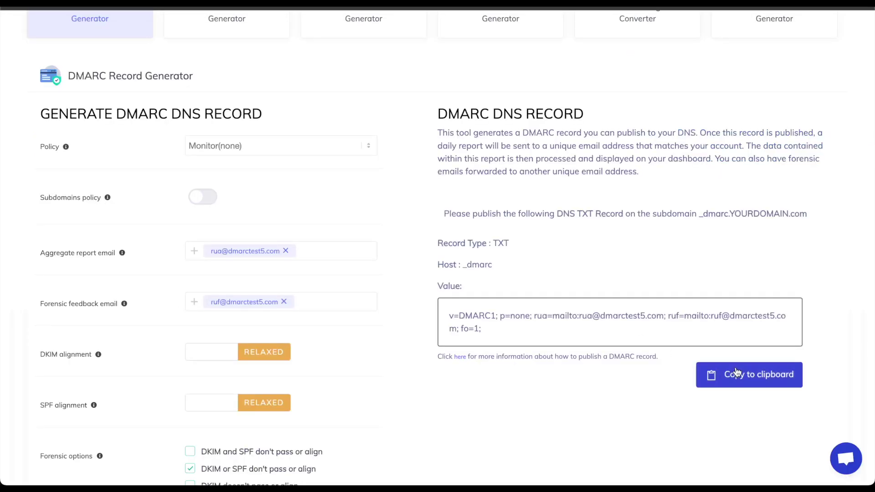
pyautogui.click(735, 373)
pyautogui.hotkey('ctrl', 'Tab')
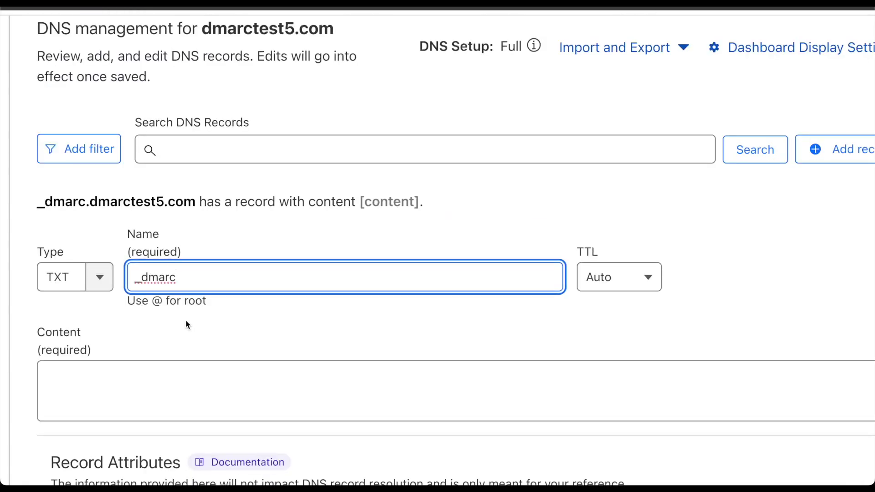
pyautogui.click(178, 386)
pyautogui.hotkey('ctrl', 'v')
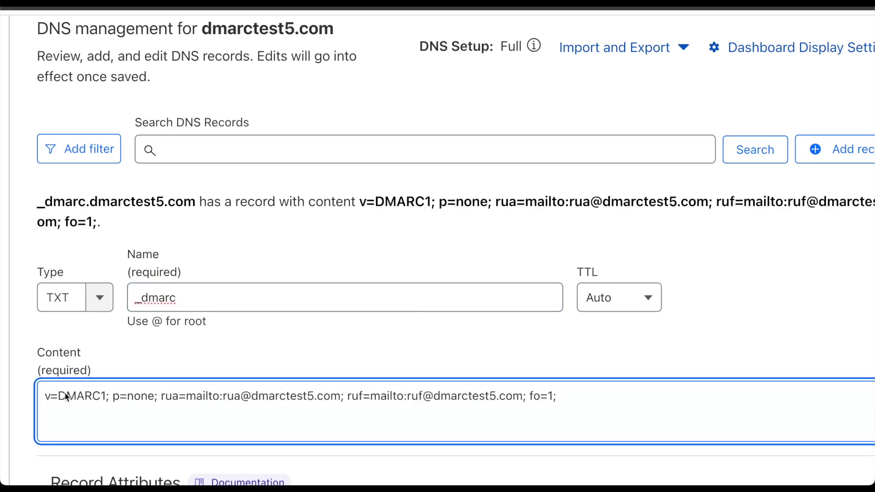
pyautogui.scroll(-1, 253, 332)
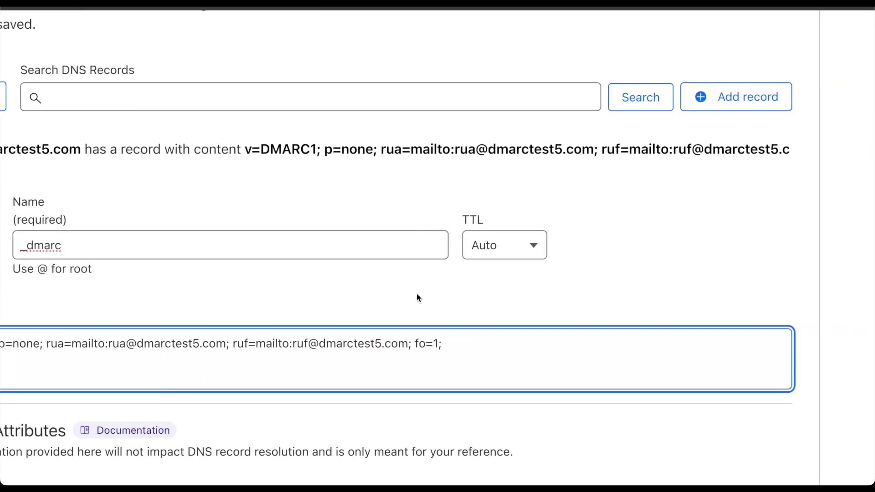
pyautogui.scroll(-2, 417, 297)
pyautogui.scroll(-2, 424, 315)
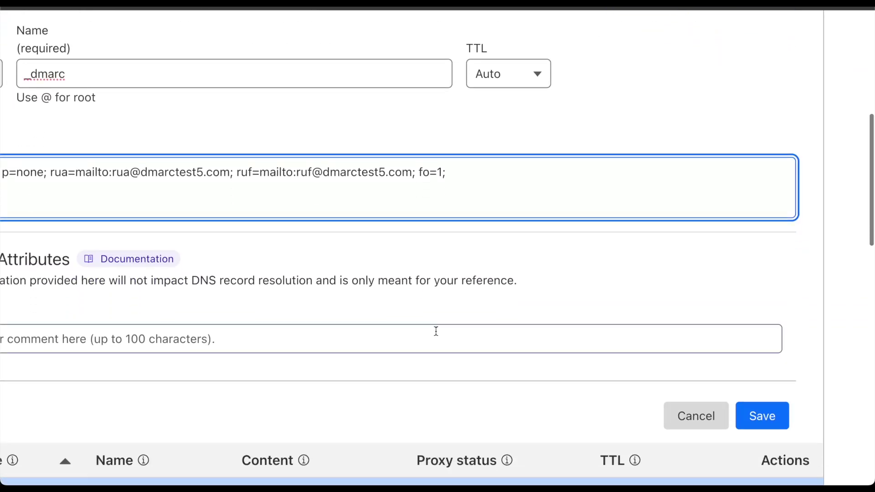